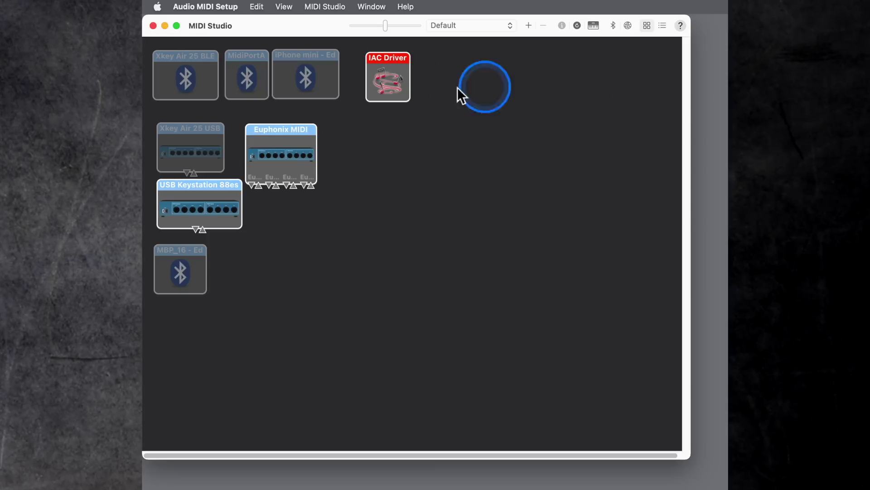
# Step: Open the IAC Driver properties and add Bus 2 and Bus 3
pyautogui.doubleClick(407, 84)
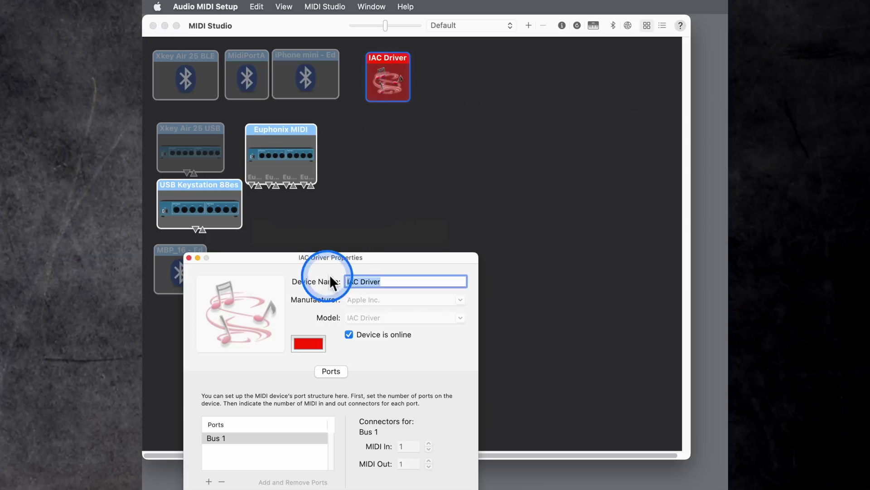
pyautogui.moveTo(328, 262)
pyautogui.mouseDown()
pyautogui.moveTo(509, 178)
pyautogui.moveTo(508, 145)
pyautogui.mouseUp()
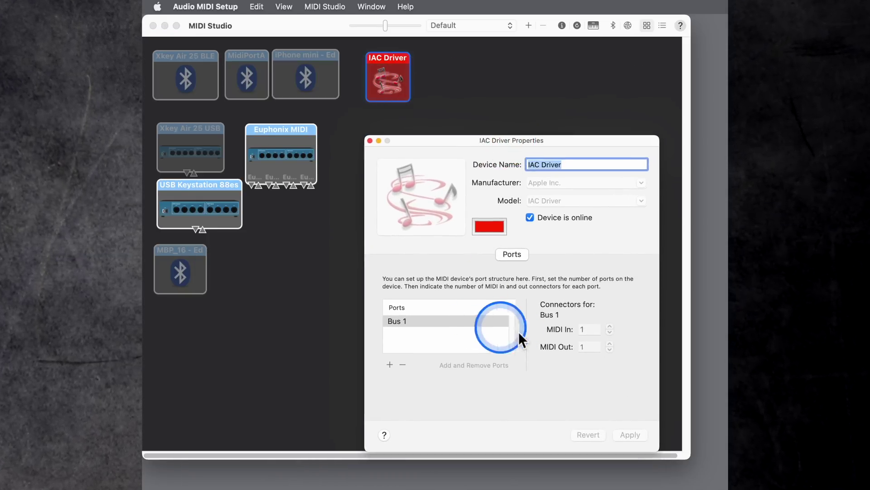
pyautogui.click(390, 364)
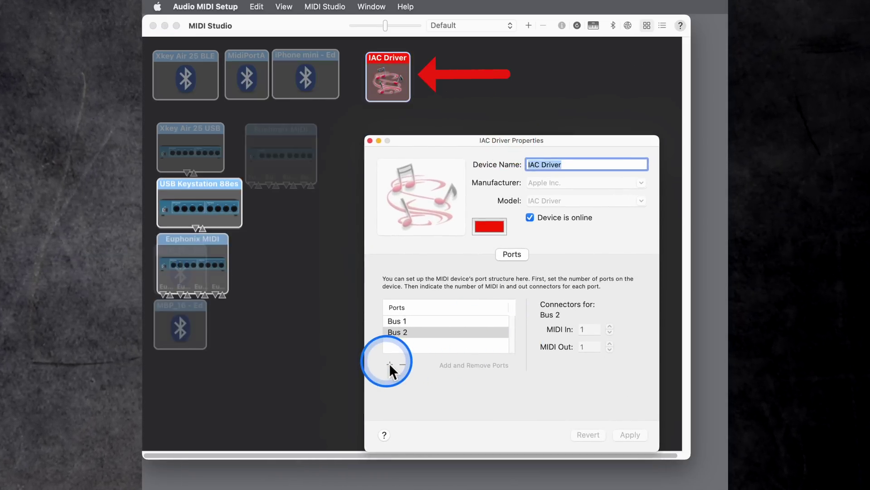
pyautogui.click(390, 365)
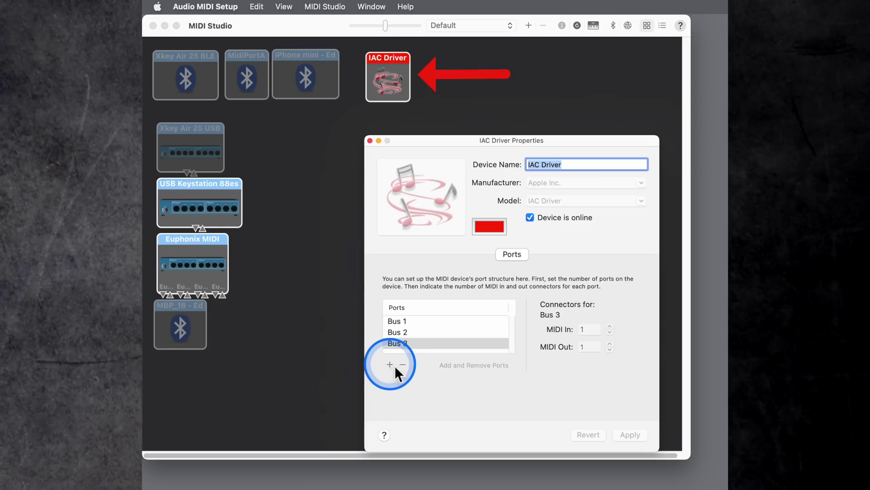
# Step: Check each bus's connectors, apply the three-bus setup, and close the properties
pyautogui.click(423, 331)
pyautogui.click(423, 321)
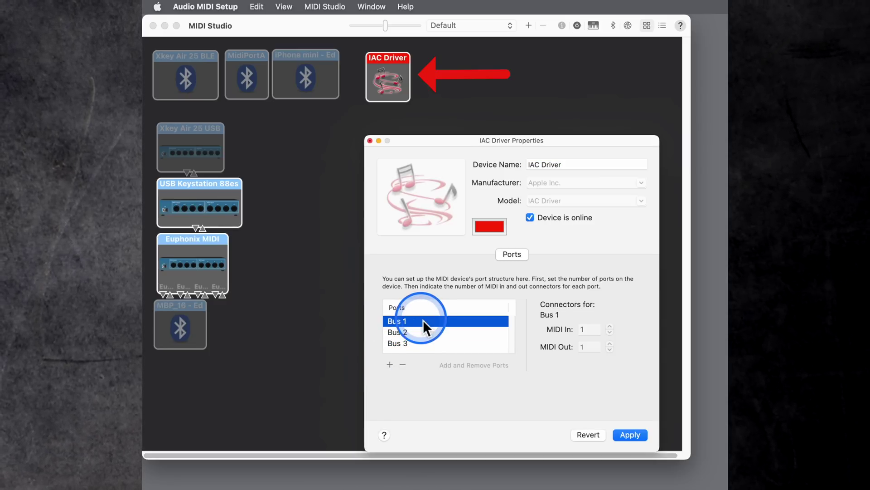
pyautogui.click(420, 331)
pyautogui.click(419, 342)
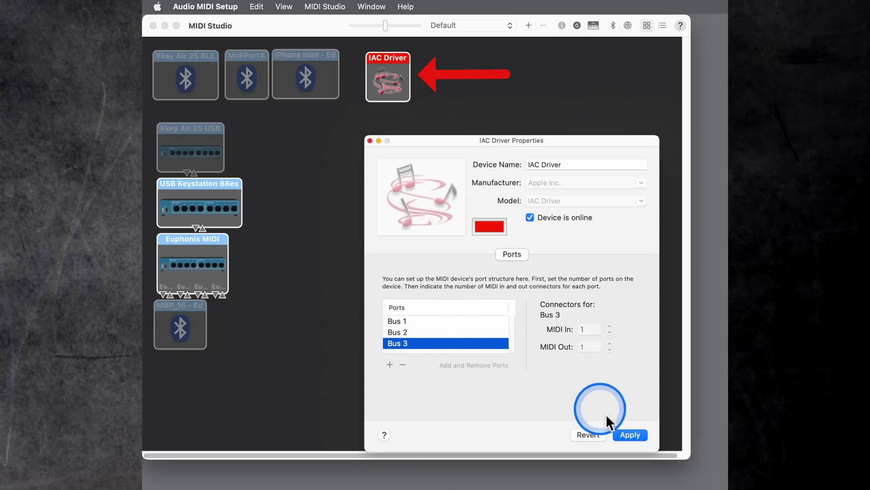
pyautogui.click(628, 433)
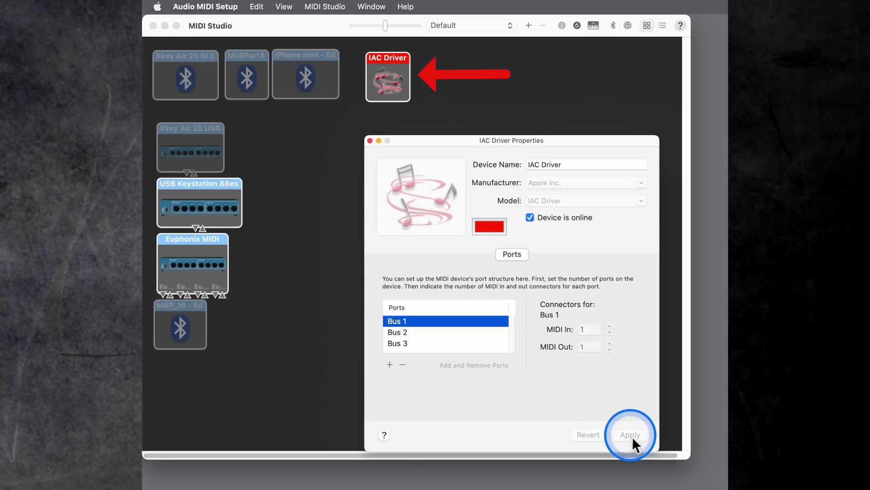
pyautogui.click(371, 140)
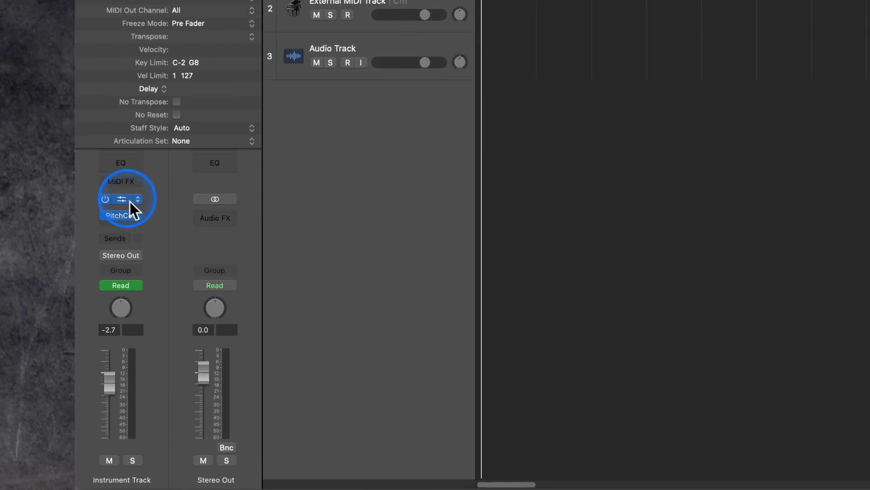
pyautogui.click(126, 147)
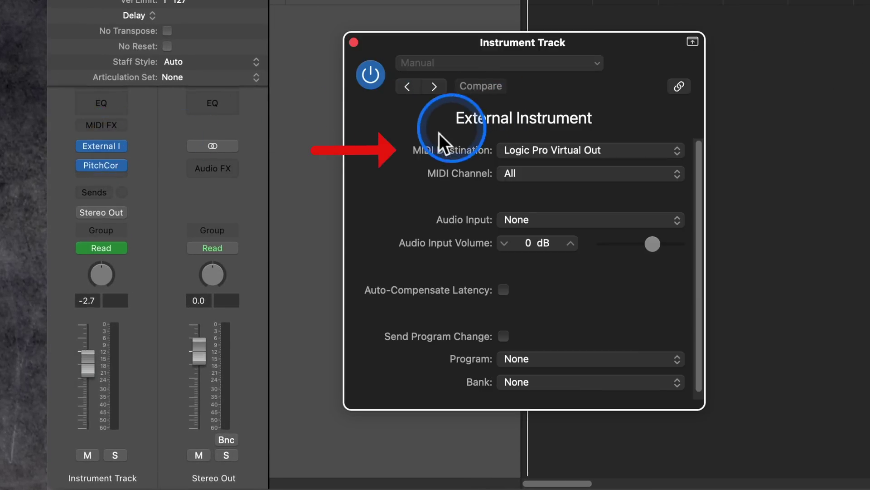
pyautogui.click(656, 151)
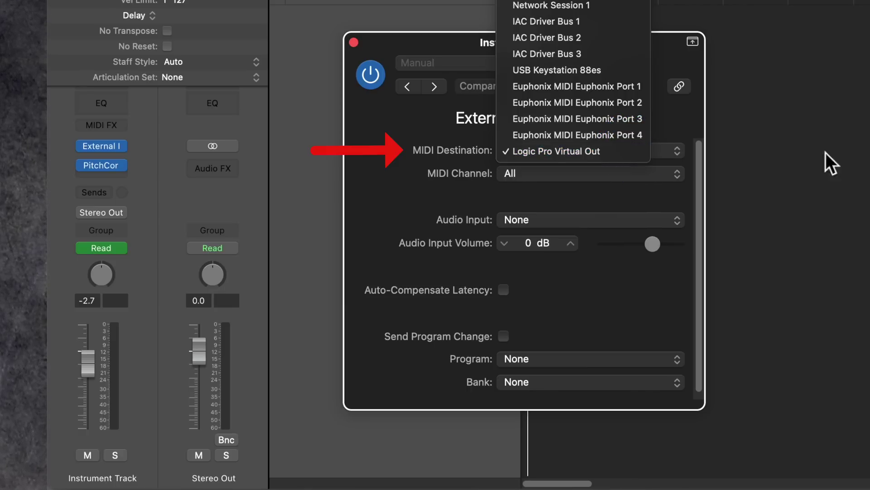
pyautogui.click(869, 155)
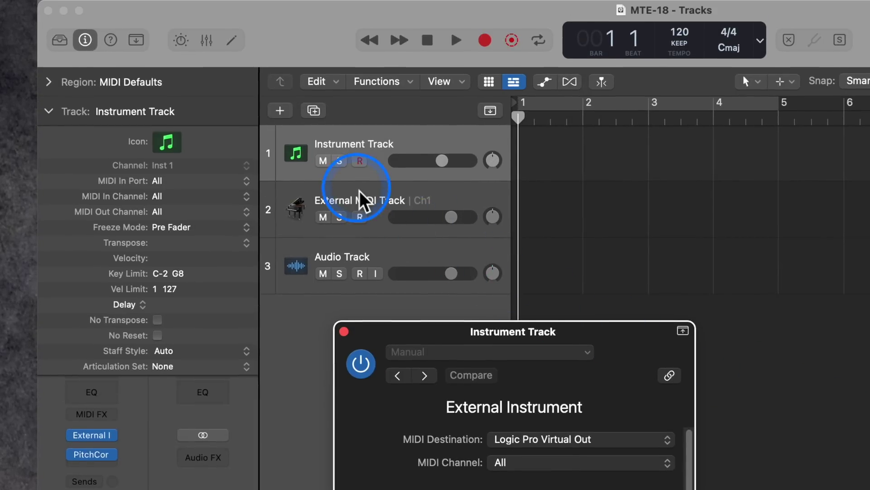
pyautogui.click(360, 200)
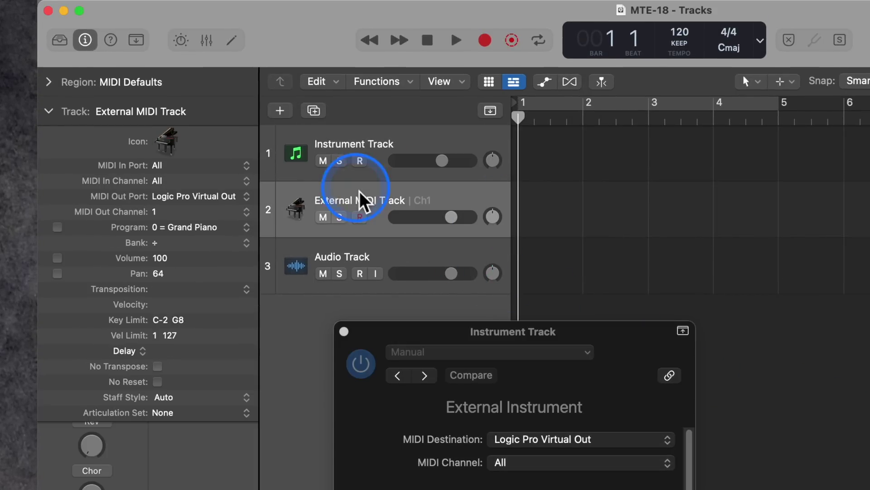
pyautogui.click(345, 332)
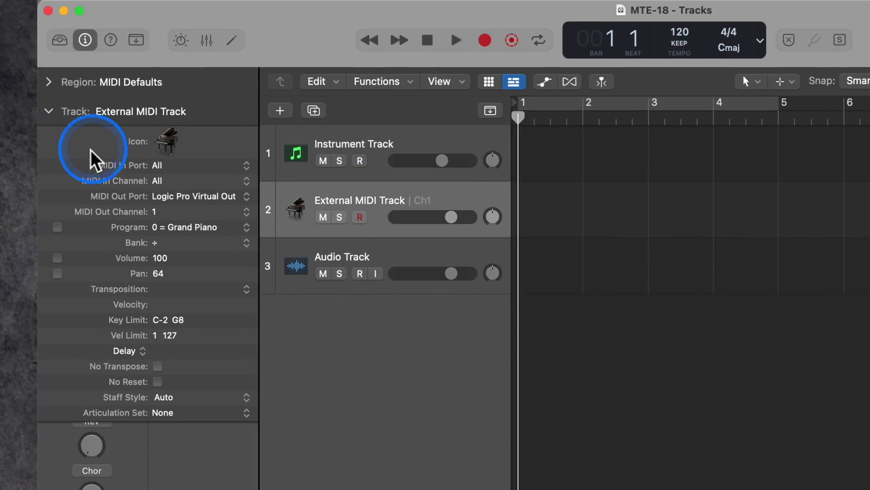
pyautogui.click(224, 197)
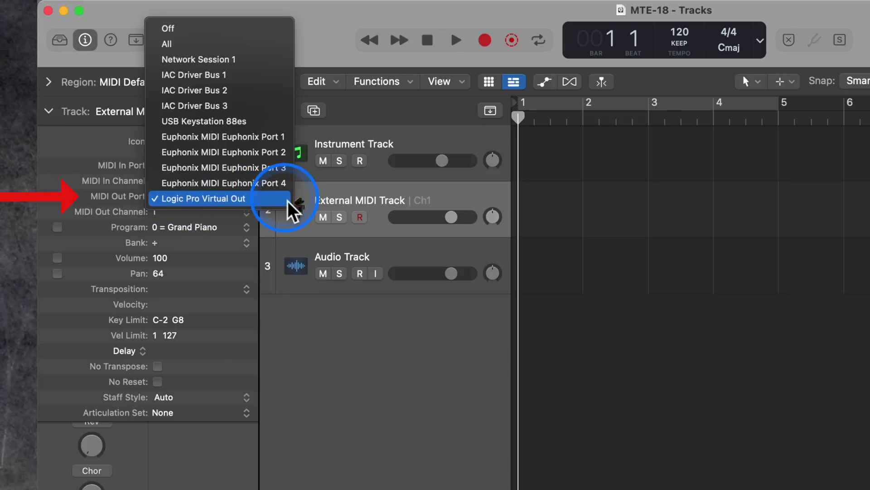
pyautogui.click(287, 366)
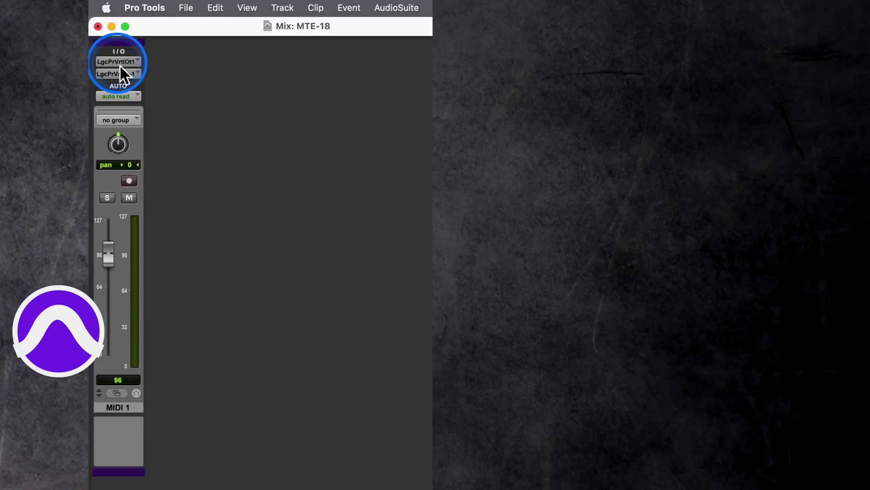
pyautogui.click(119, 62)
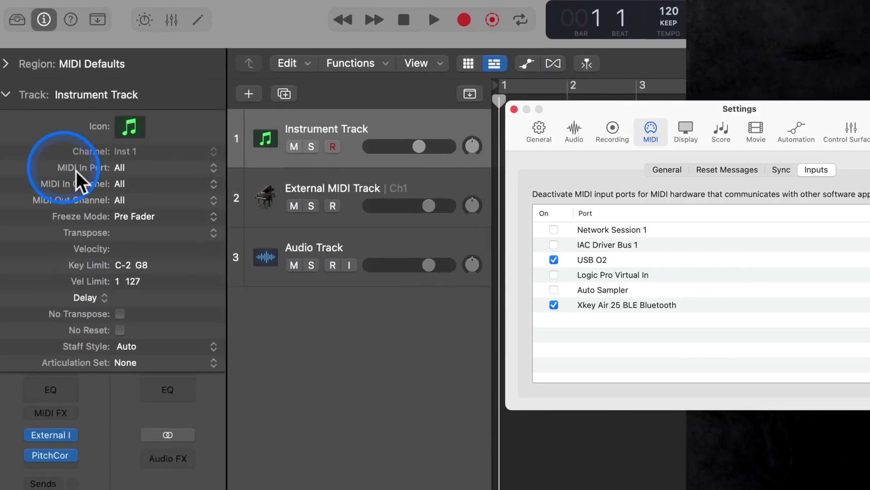
pyautogui.click(121, 168)
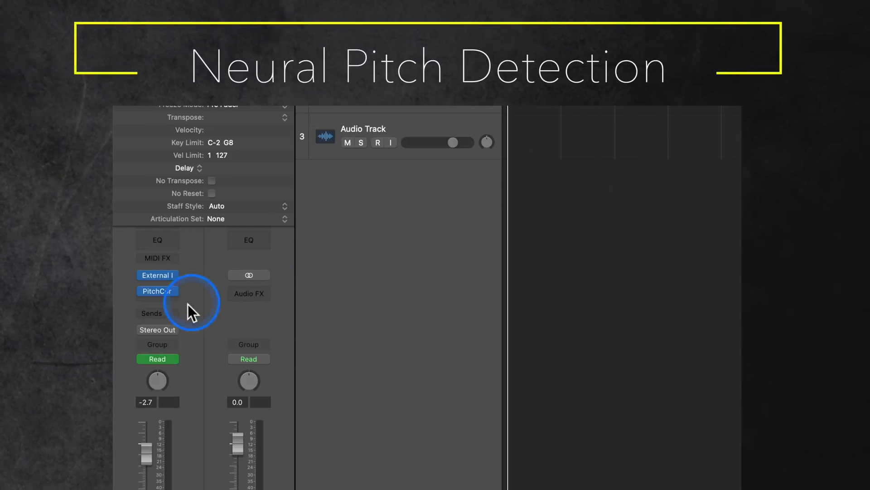
# Step: Open the PitchCor insert, expand its extended parameters, and enable Neural Pitch Detection
pyautogui.click(157, 292)
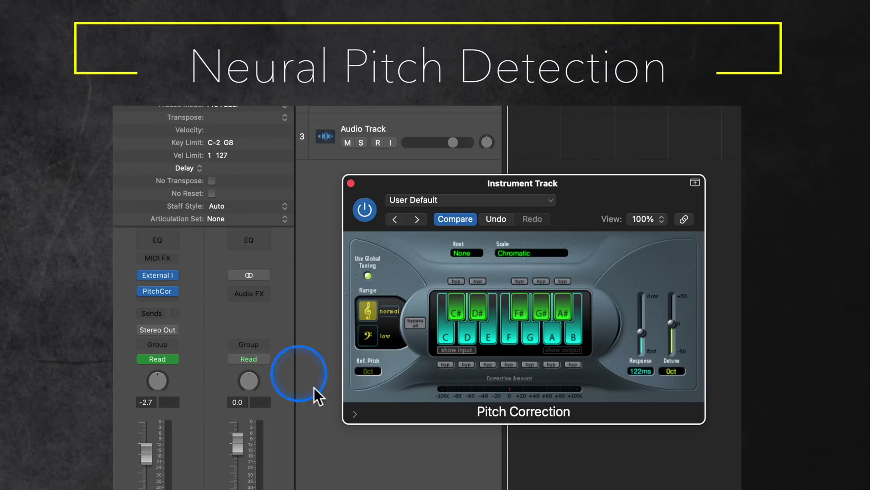
pyautogui.click(354, 413)
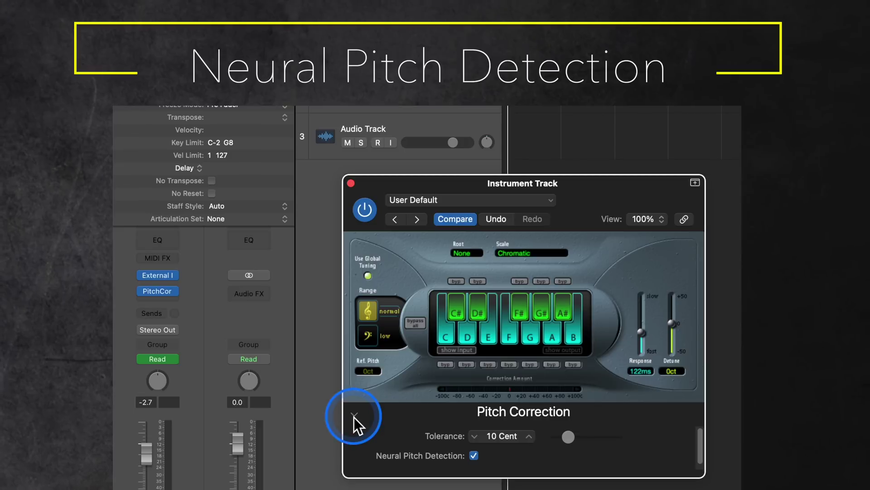
pyautogui.click(476, 456)
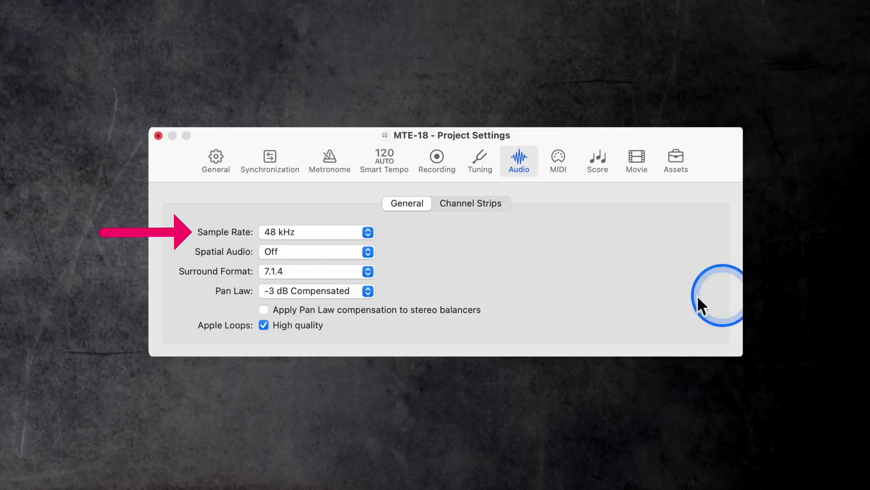
# Step: Show the Sample Rate pop-up in Project Settings > Audio, keeping 48 kHz
pyautogui.click(368, 233)
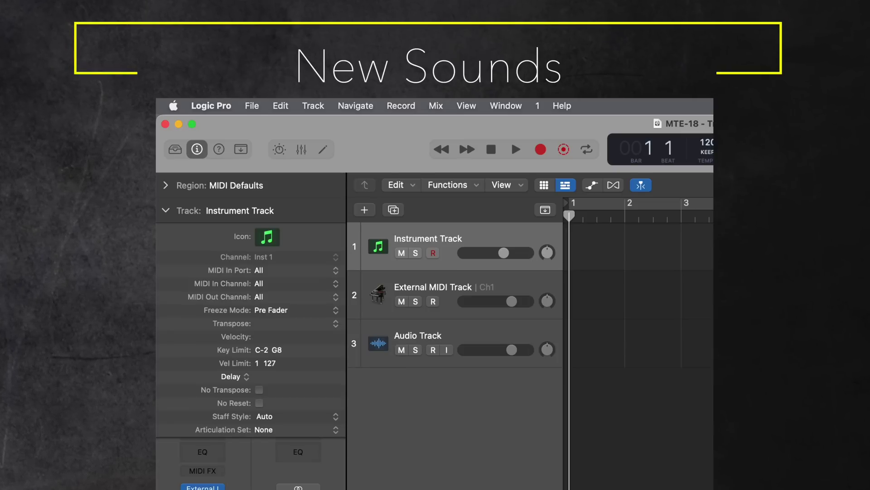
# Step: Open the Sound Library Manager from the Logic Pro > Sound Library menu
pyautogui.click(205, 107)
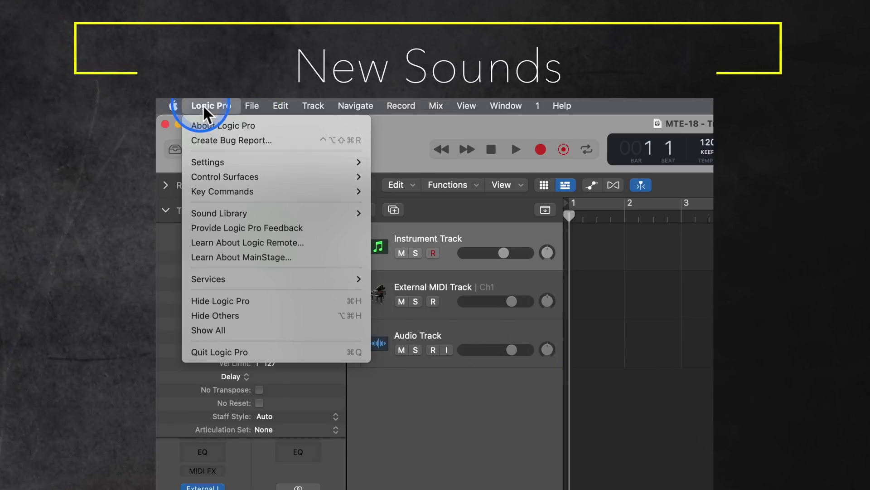
pyautogui.moveTo(219, 213)
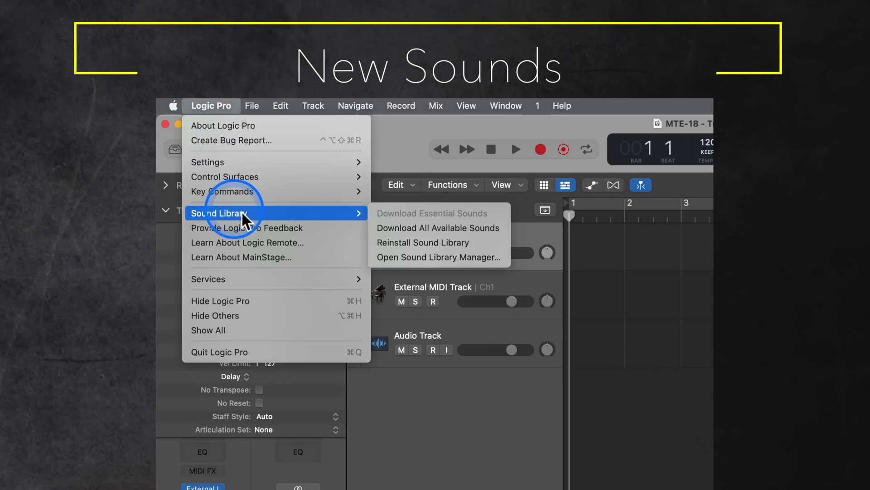
pyautogui.click(503, 259)
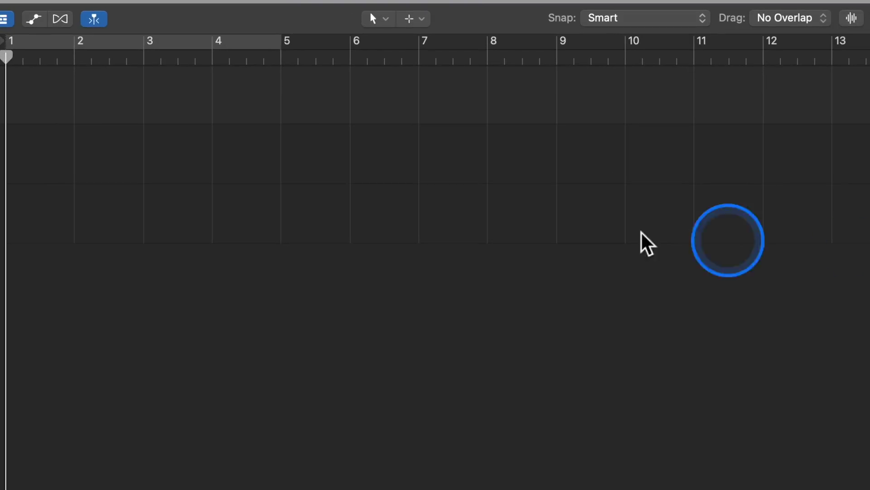
# Step: Bring up the tool menu, including with the T shortcut, then dismiss it
pyautogui.click(374, 19)
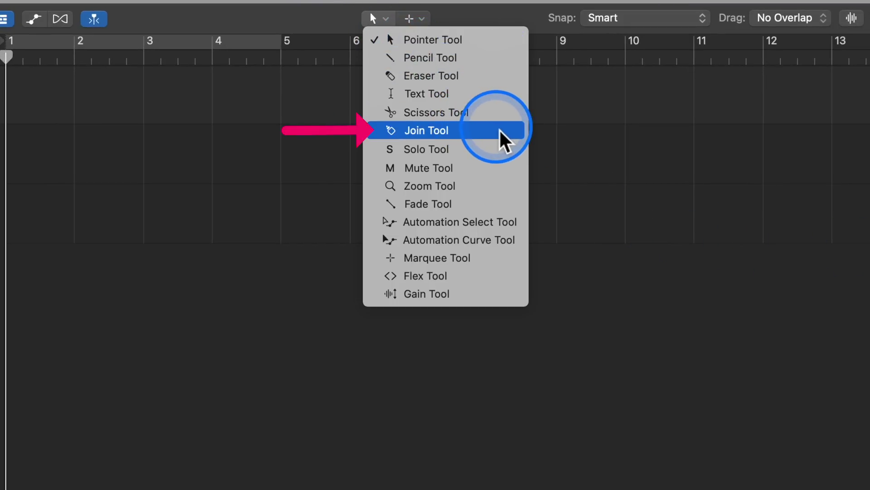
pyautogui.click(266, 136)
pyautogui.press('t')
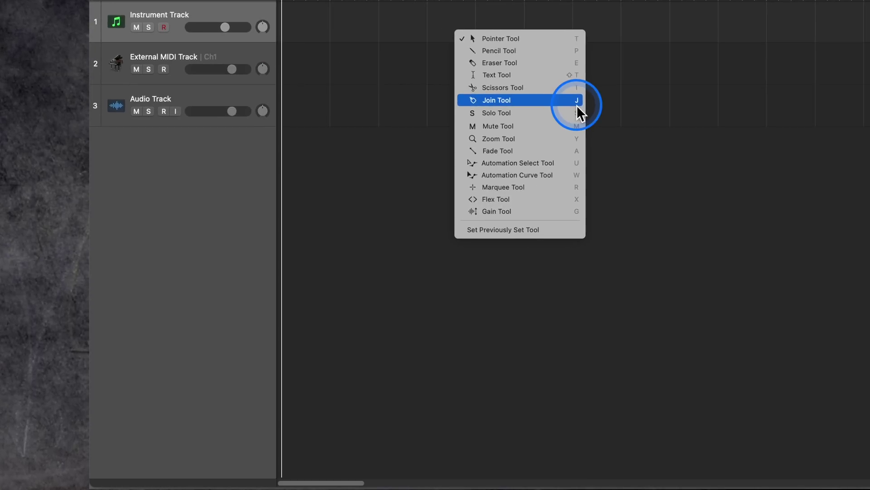
pyautogui.click(543, 126)
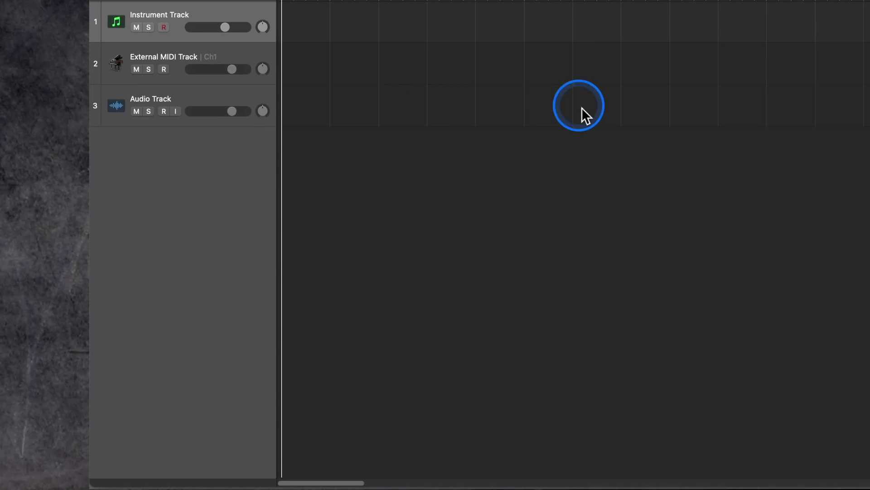
# Step: Open the mixer with X and dismiss its Edit menu's channel-strip selection commands
pyautogui.press('x')
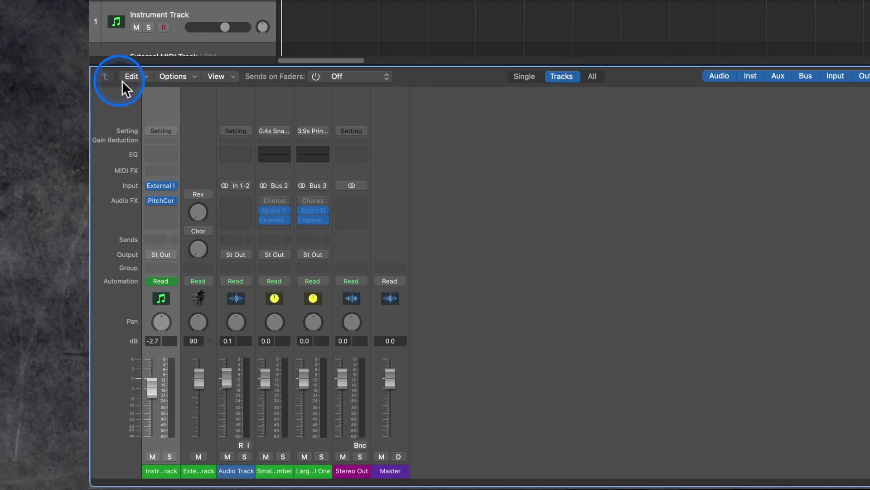
pyautogui.click(138, 80)
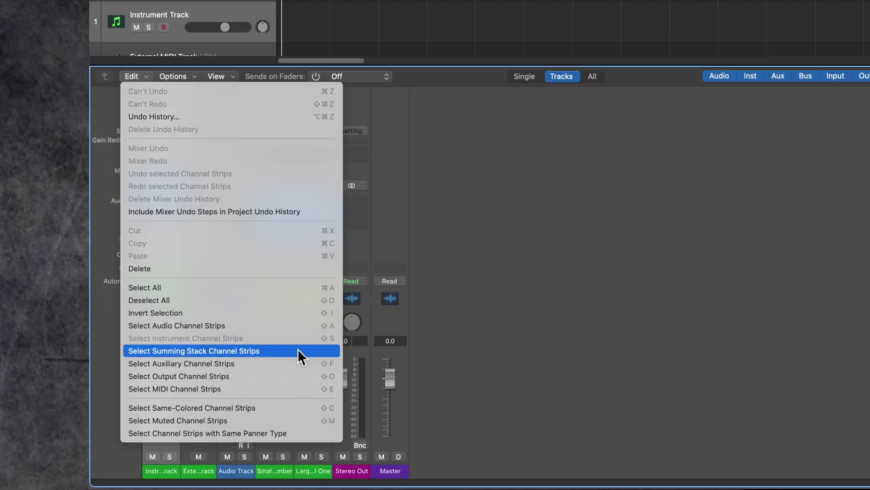
pyautogui.click(590, 264)
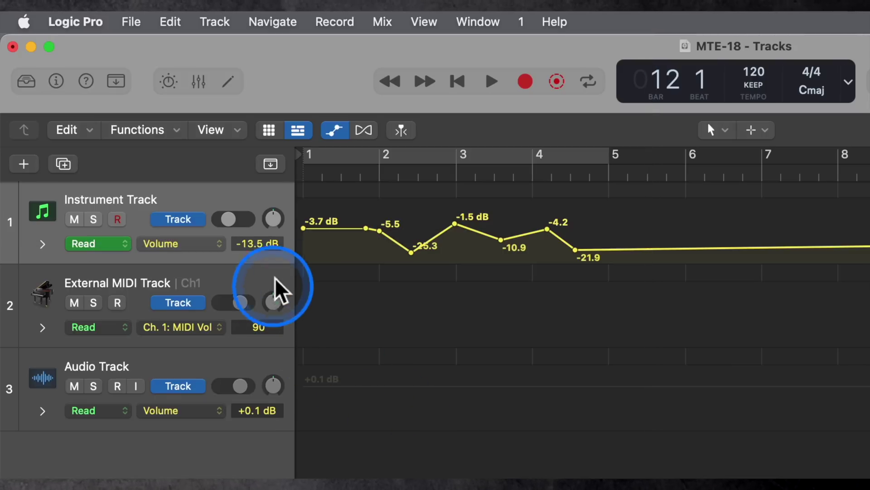
# Step: Drag the Instrument Track's Trim field to shift the whole volume curve upward
pyautogui.moveTo(265, 257)
pyautogui.mouseDown()
pyautogui.moveTo(260, 221)
pyautogui.moveTo(259, 231)
pyautogui.mouseUp()
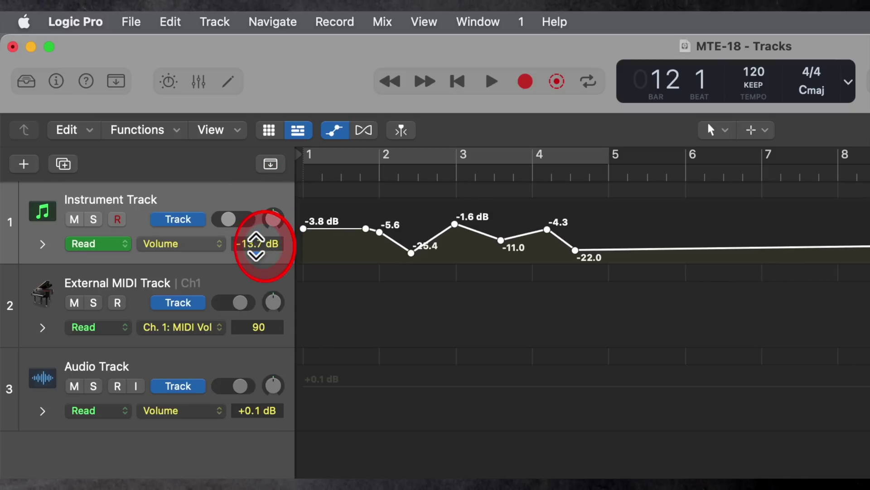
pyautogui.moveTo(258, 232)
pyautogui.mouseDown()
pyautogui.moveTo(257, 244)
pyautogui.moveTo(242, 96)
pyautogui.mouseUp()
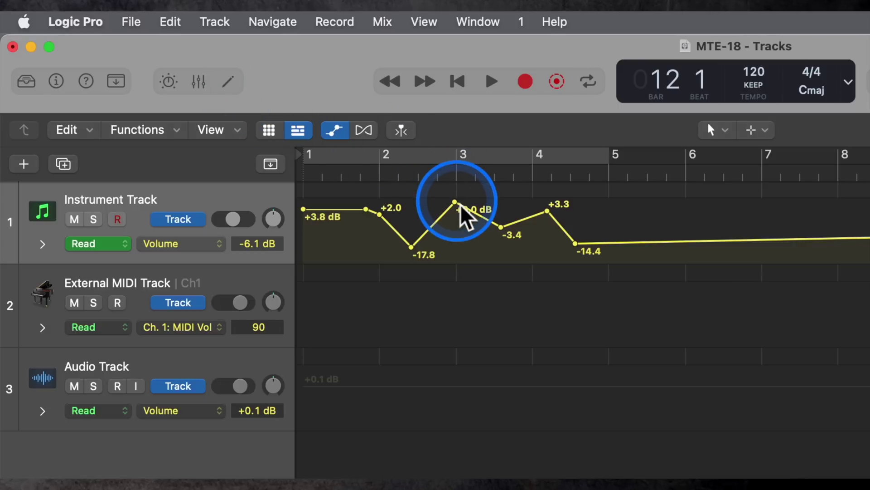
pyautogui.moveTo(260, 247); pyautogui.dragTo(241, 82)
pyautogui.click(263, 241)
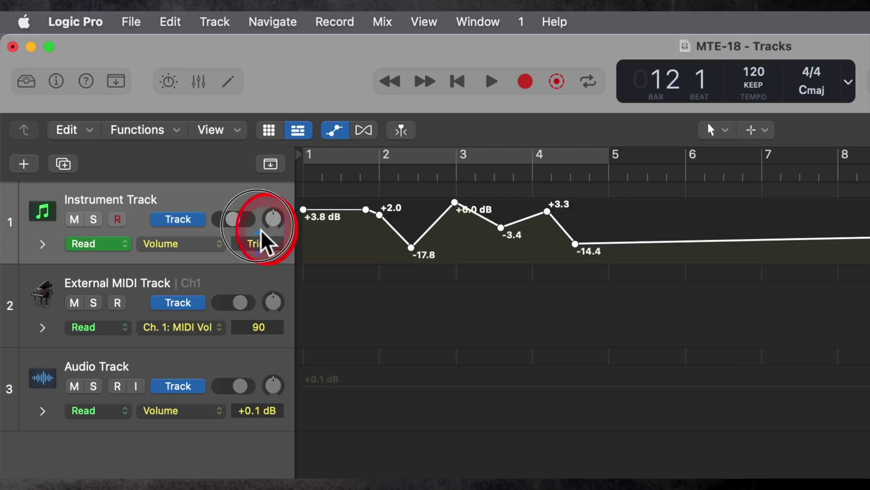
pyautogui.moveTo(263, 241); pyautogui.dragTo(258, 58)
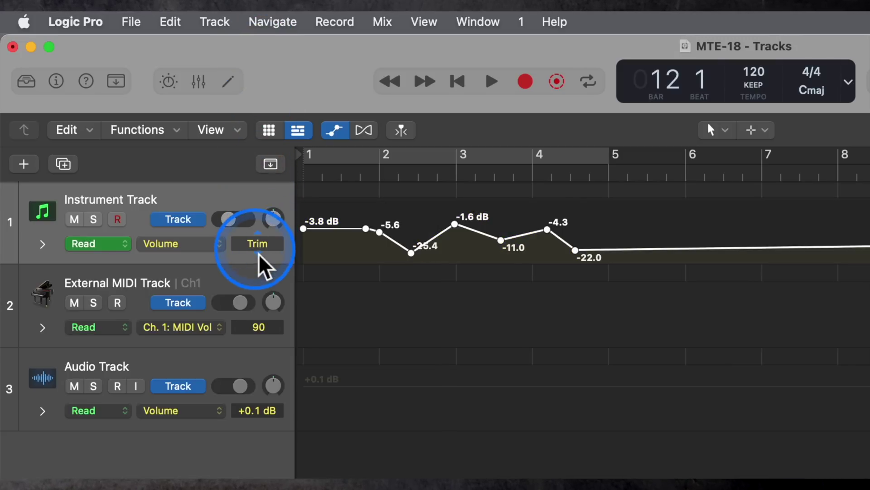
pyautogui.moveTo(260, 252); pyautogui.dragTo(255, 186)
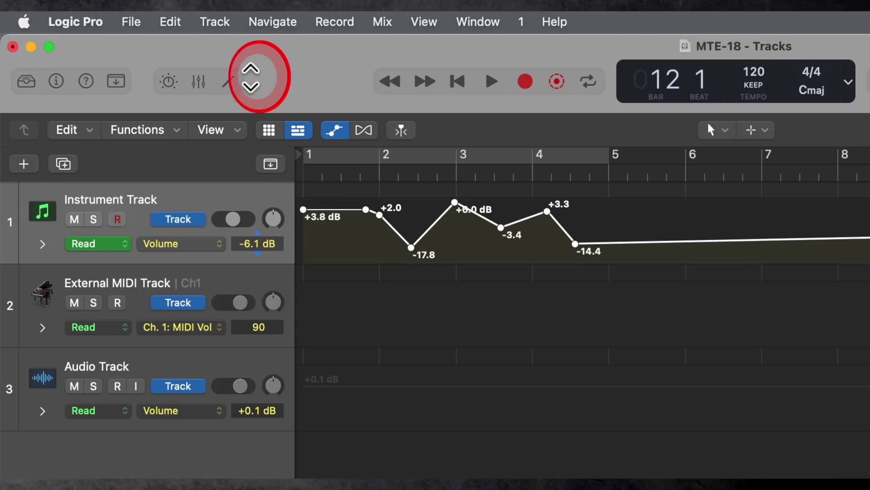
# Step: Push the trim until peaks cap at +6.0 dB, then pull it back
pyautogui.click(457, 204)
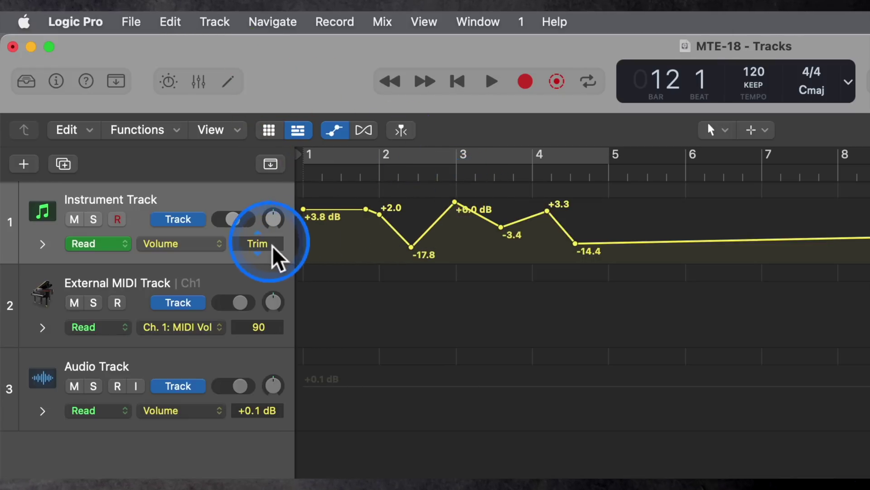
pyautogui.moveTo(264, 253); pyautogui.dragTo(249, 65)
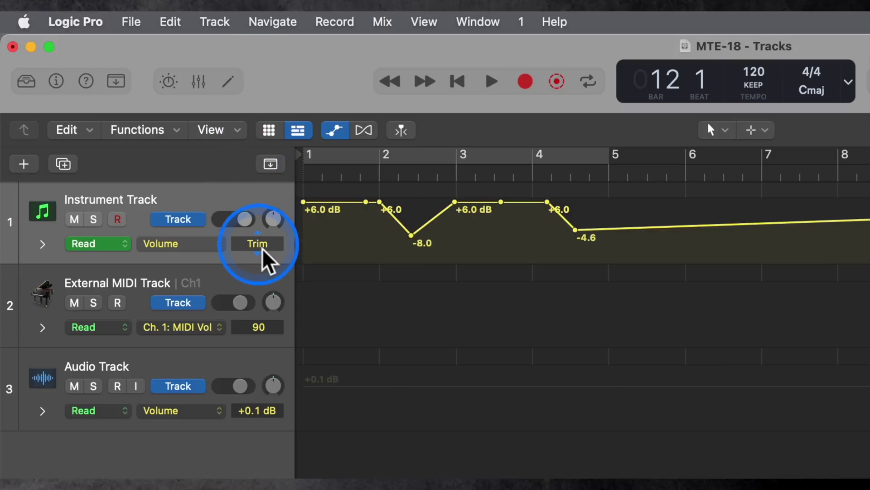
pyautogui.moveTo(268, 257)
pyautogui.mouseDown()
pyautogui.moveTo(258, 24)
pyautogui.moveTo(269, 109)
pyautogui.mouseUp()
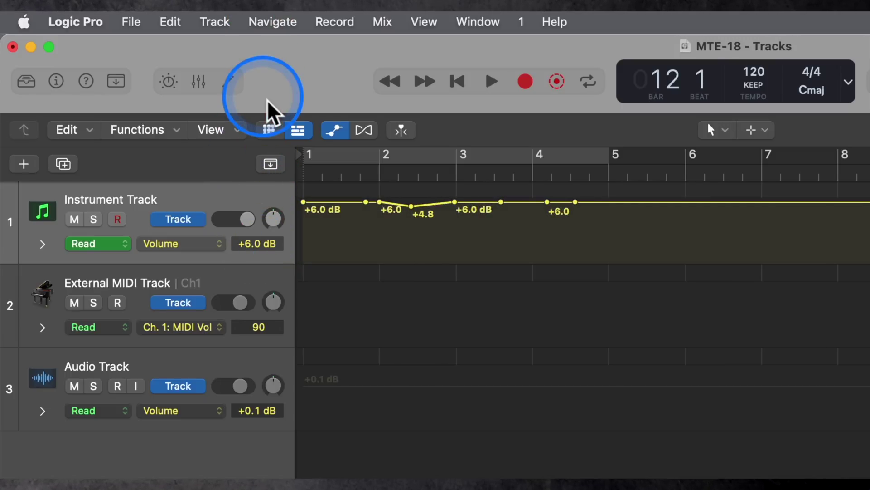
pyautogui.moveTo(260, 255)
pyautogui.mouseDown()
pyautogui.moveTo(252, 73)
pyautogui.moveTo(253, 85)
pyautogui.mouseUp()
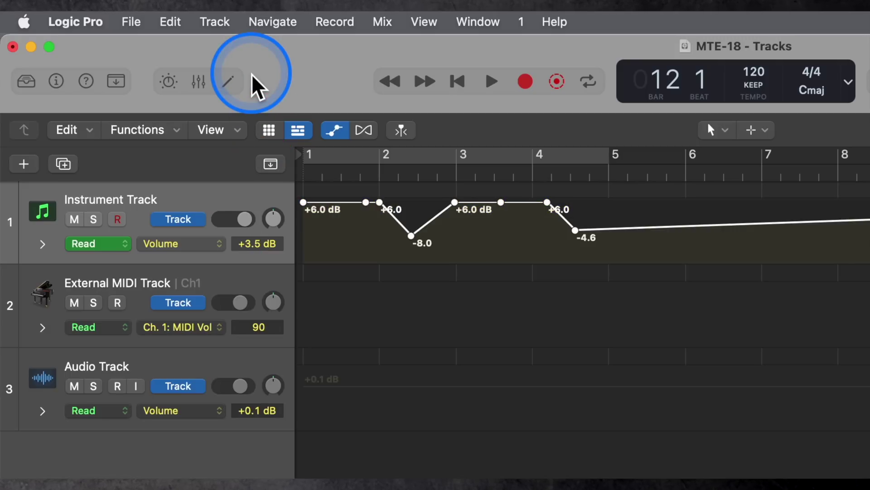
# Step: Restore the original automation, then flatten bars 2.2–4 to -14.9 dB
pyautogui.click(483, 251)
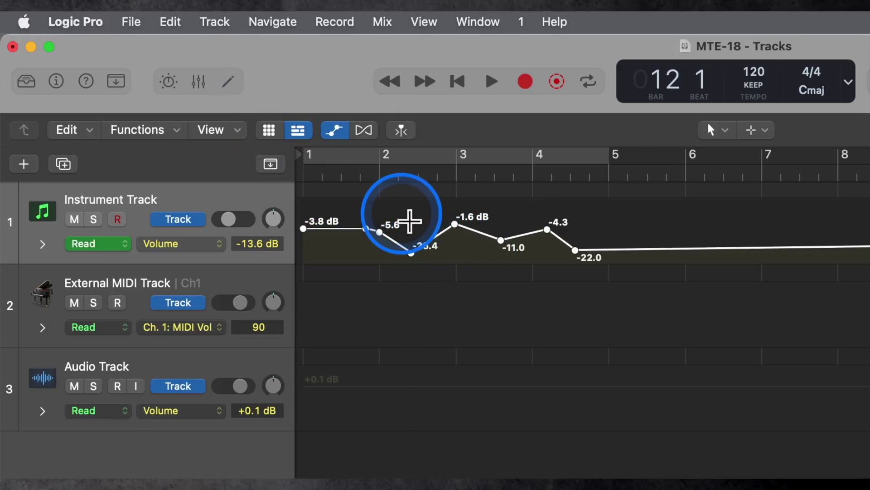
pyautogui.moveTo(404, 220); pyautogui.dragTo(532, 231)
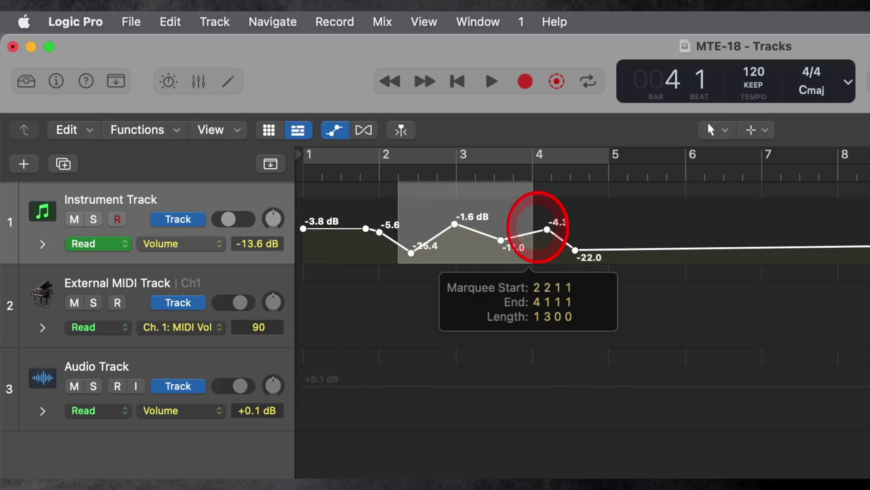
pyautogui.click(533, 238)
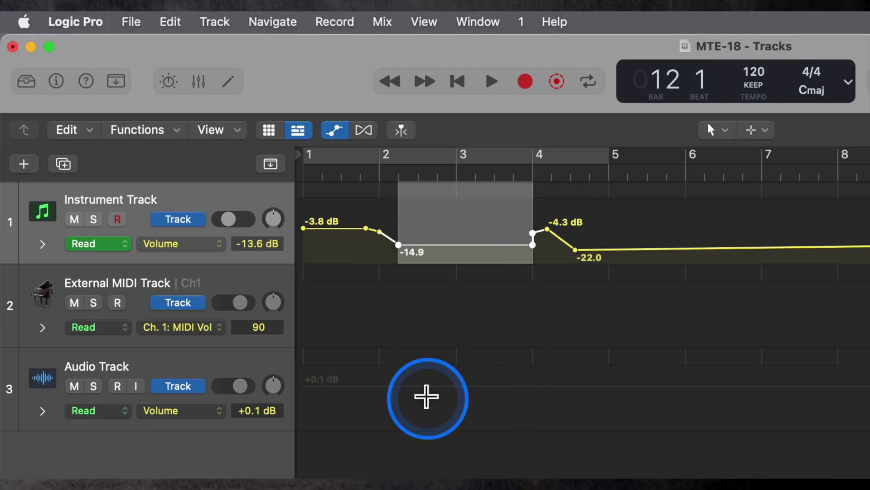
# Step: Toggle Undo and Redo to compare the flattened and original automation
pyautogui.press('super+v')
pyautogui.press('super+z')
pyautogui.press('super+shift+z')
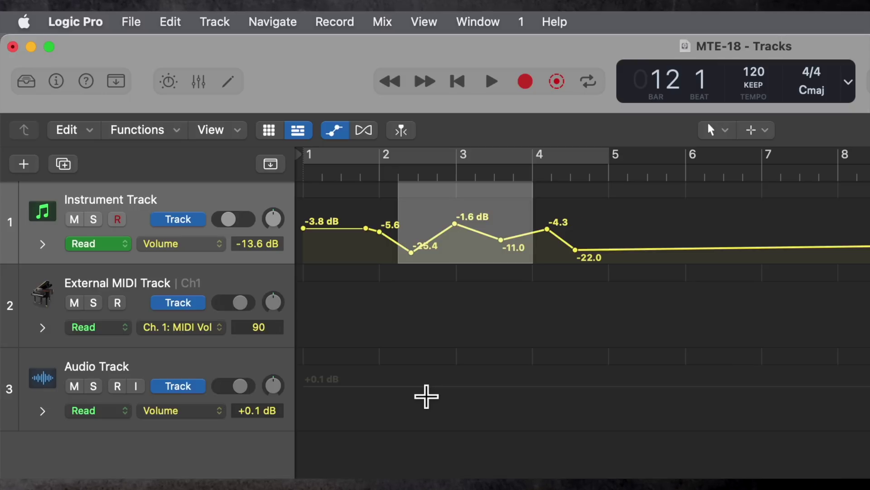
pyautogui.press('super+z')
pyautogui.press('super+shift+z')
pyautogui.press('super+z')
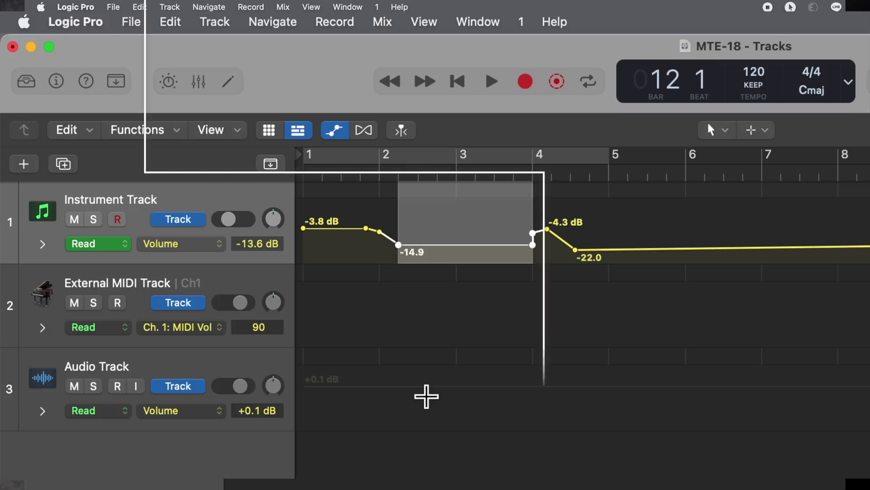
# Step: Add the Skip Cycle button through Customize Control Bar and Display
pyautogui.rightClick(238, 46)
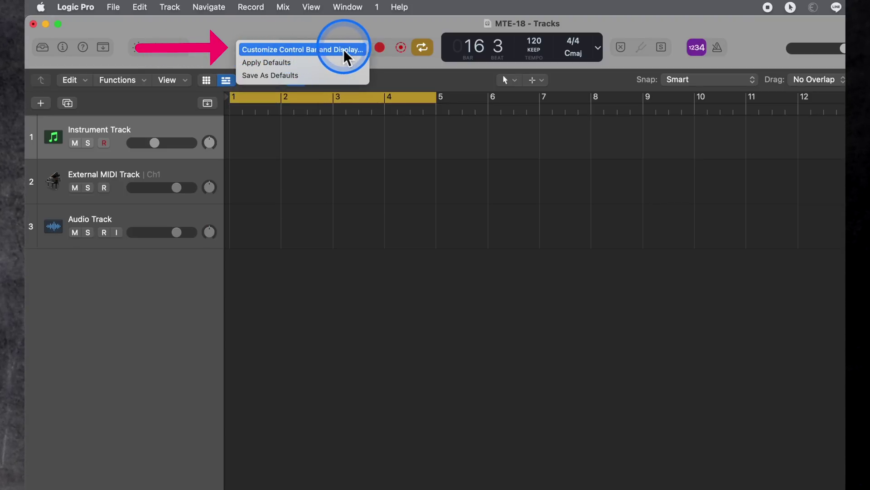
pyautogui.click(311, 52)
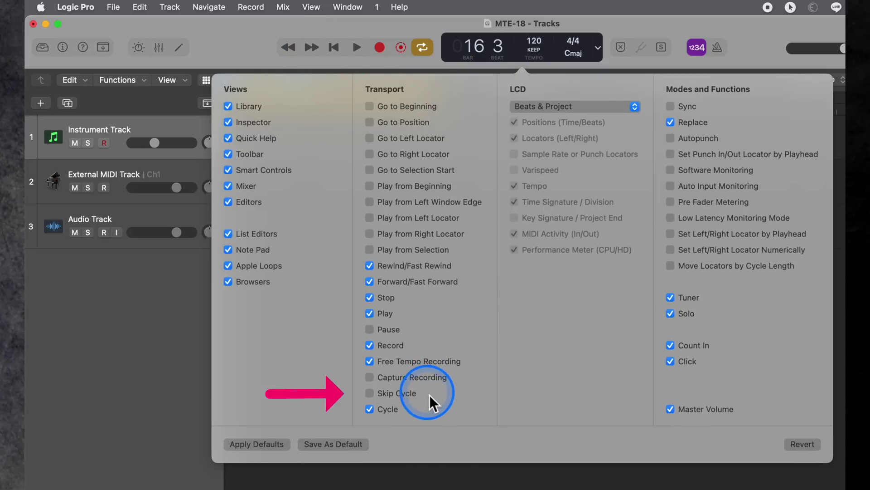
pyautogui.click(370, 393)
pyautogui.press('Escape')
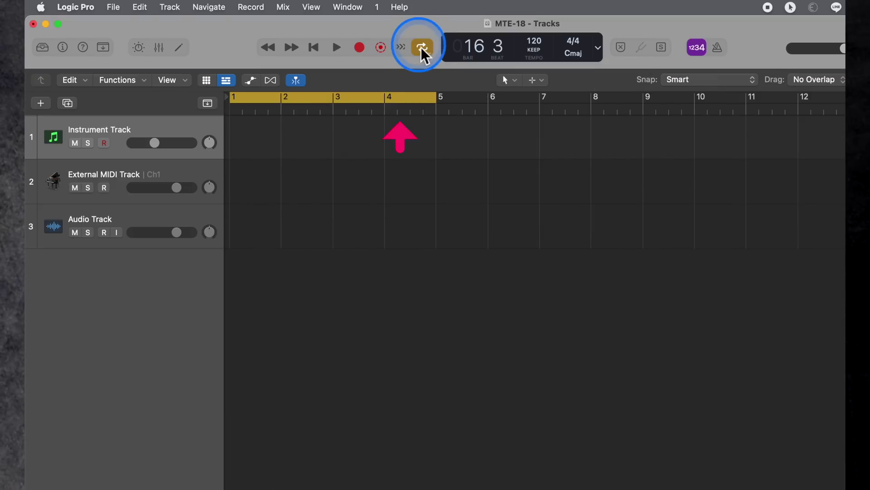
# Step: Toggle Skip Cycle on and off a few times, leaving it off
pyautogui.click(403, 48)
pyautogui.click(403, 48)
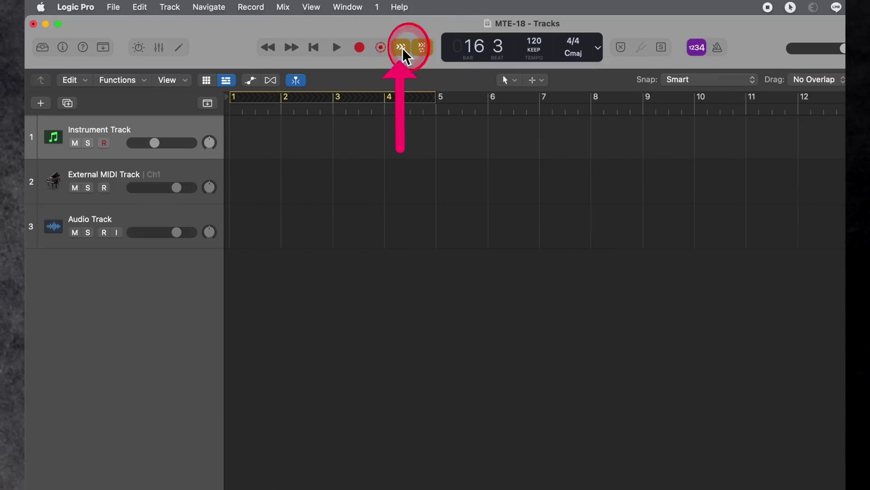
pyautogui.click(403, 49)
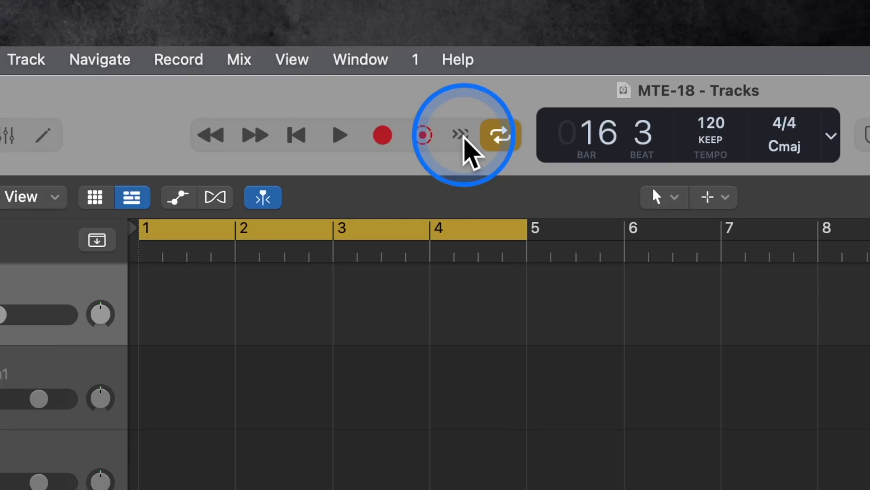
pyautogui.click(462, 137)
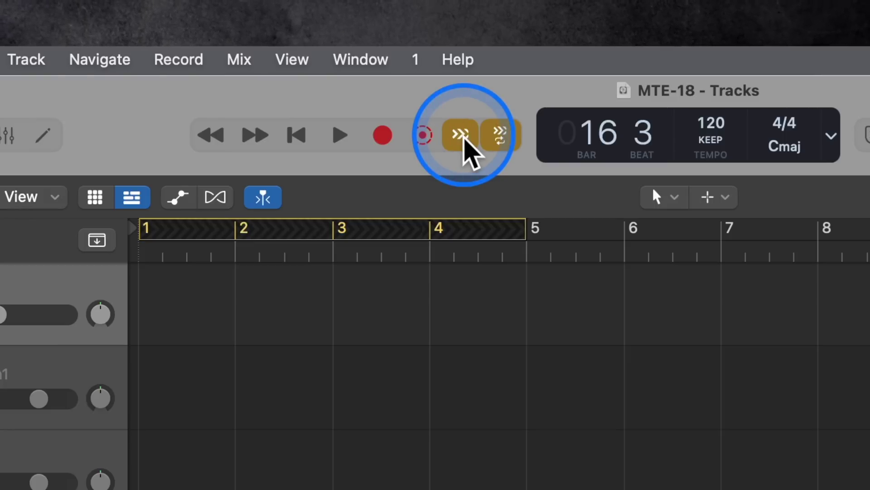
pyautogui.click(463, 137)
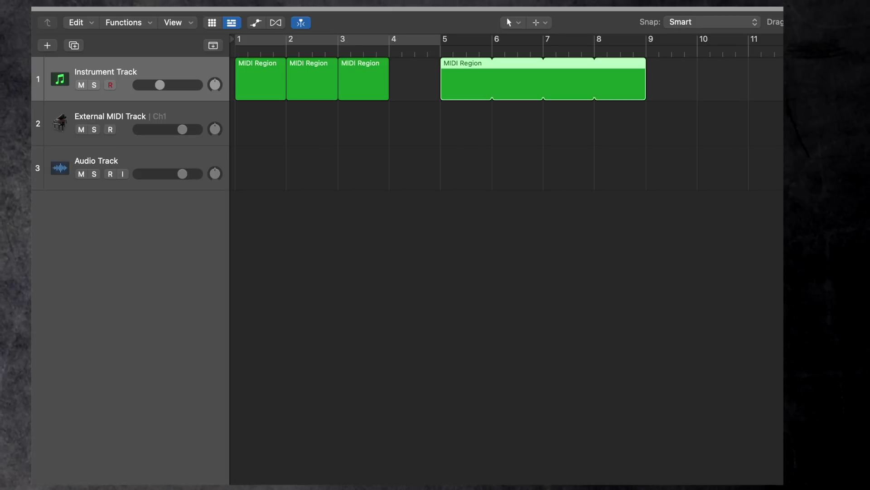
# Step: Apply Convert Loops to Regions at bar 5, then Convert Repetitions to Loops on bars 1–3
pyautogui.rightClick(474, 90)
pyautogui.moveTo(518, 292)
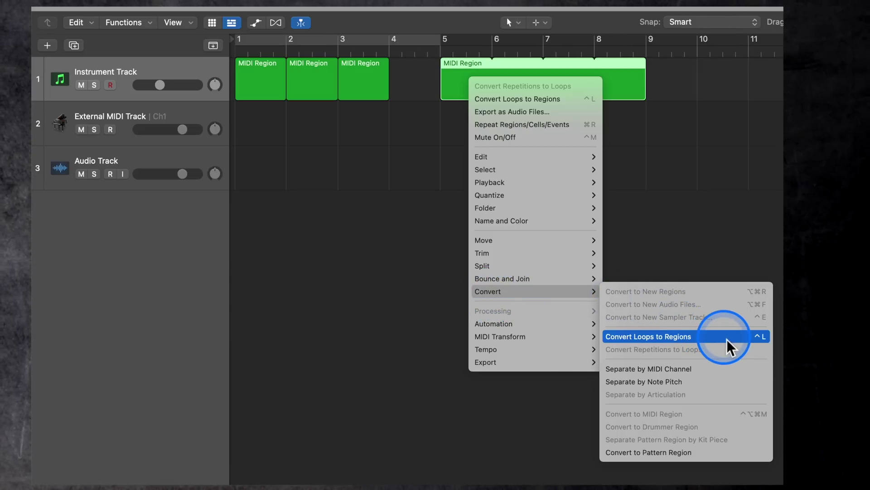
pyautogui.click(727, 345)
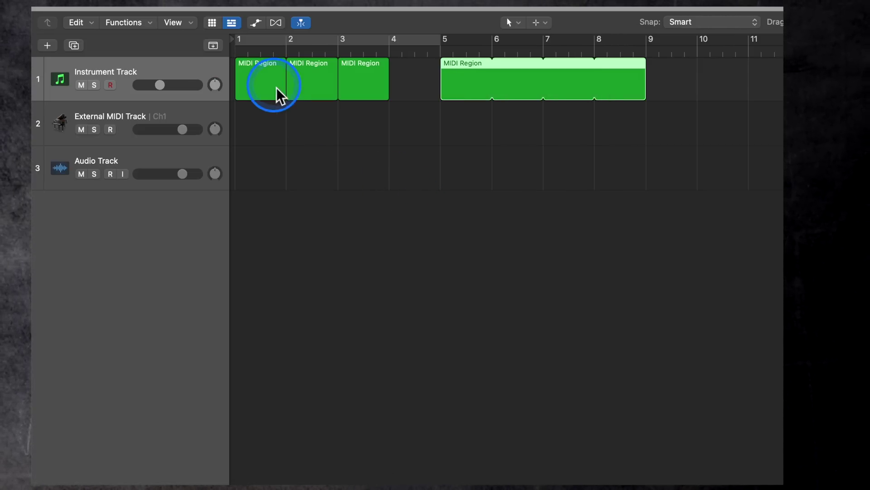
pyautogui.click(270, 90)
pyautogui.rightClick(270, 89)
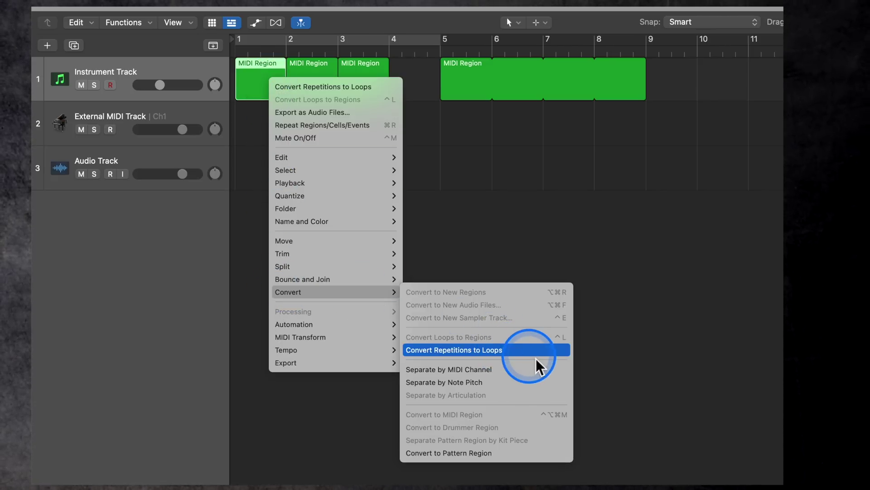
pyautogui.moveTo(333, 292)
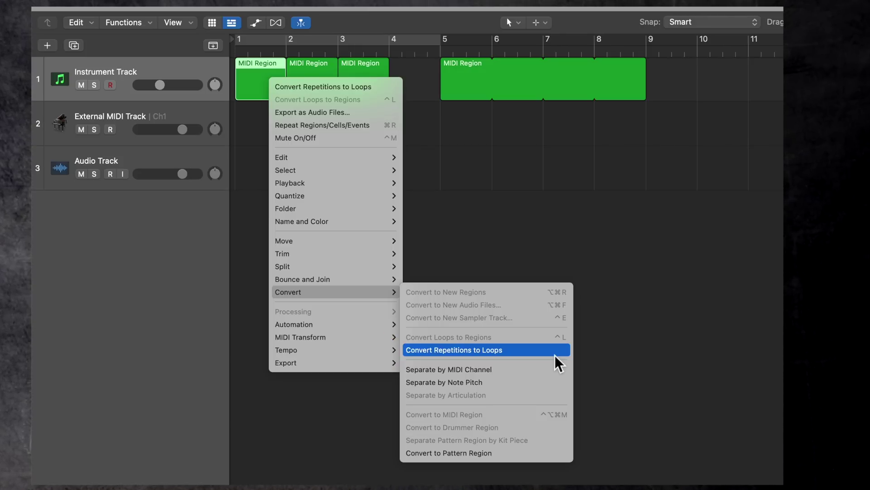
pyautogui.click(555, 351)
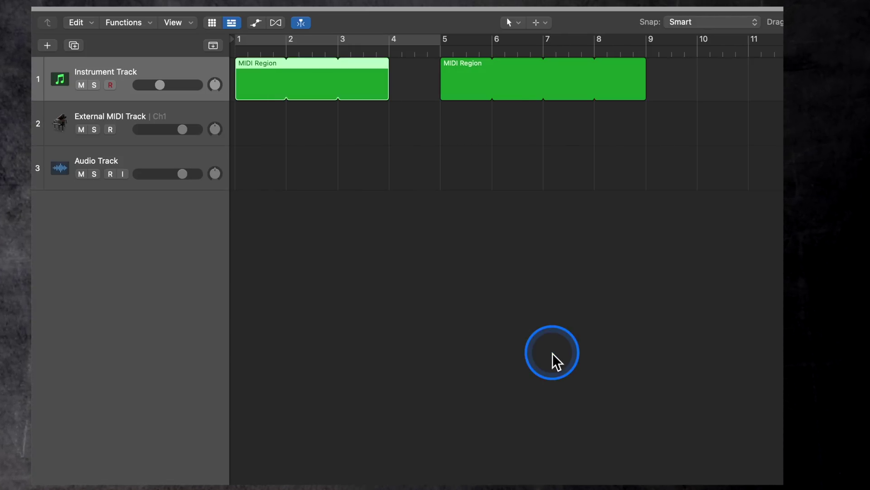